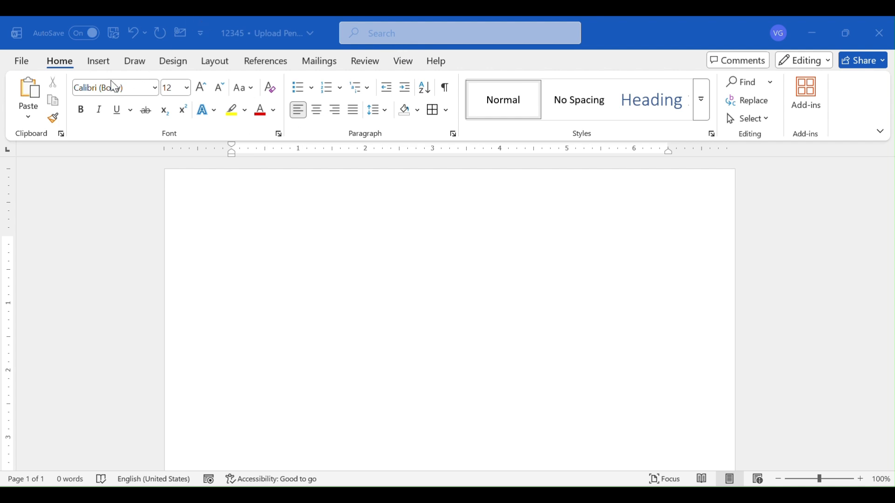
Step: Insert the picture mountain-scenery-morning-sun-rays-4k-kf from this device's Desktop folder into the blank document
click(97, 63)
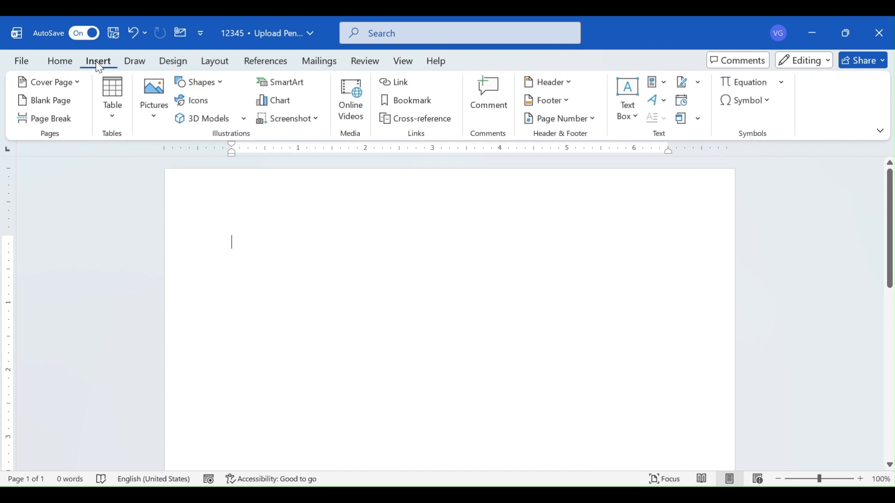
click(154, 110)
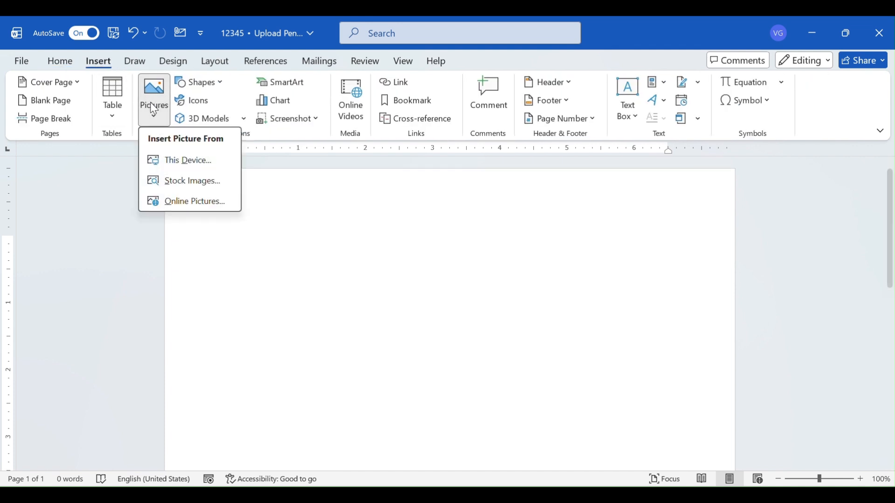
click(169, 167)
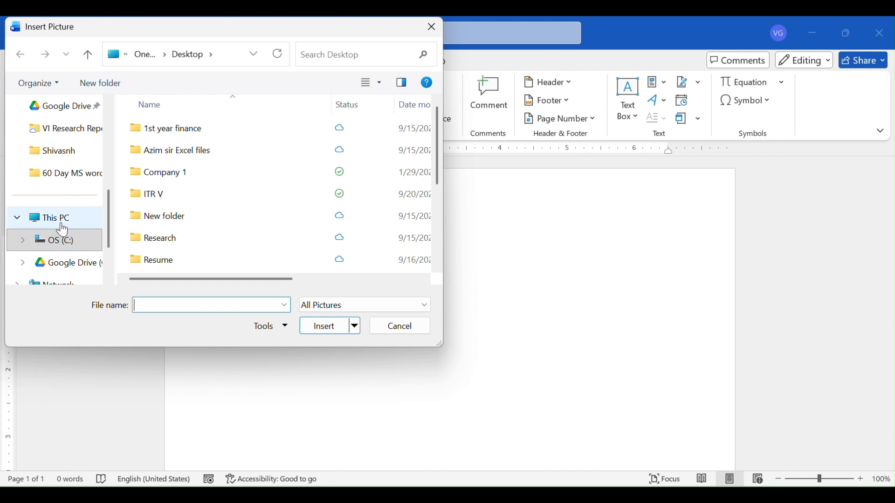
scroll(63, 229, up, 3)
scroll(63, 229, up, 3)
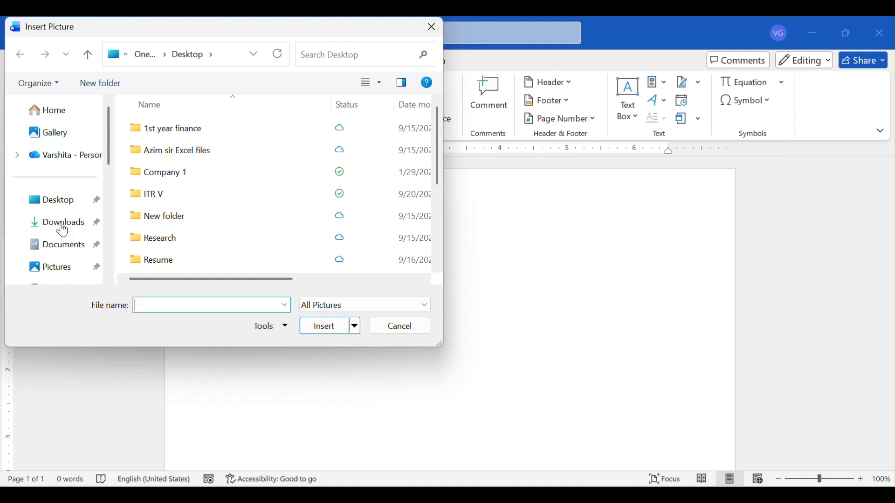
click(48, 204)
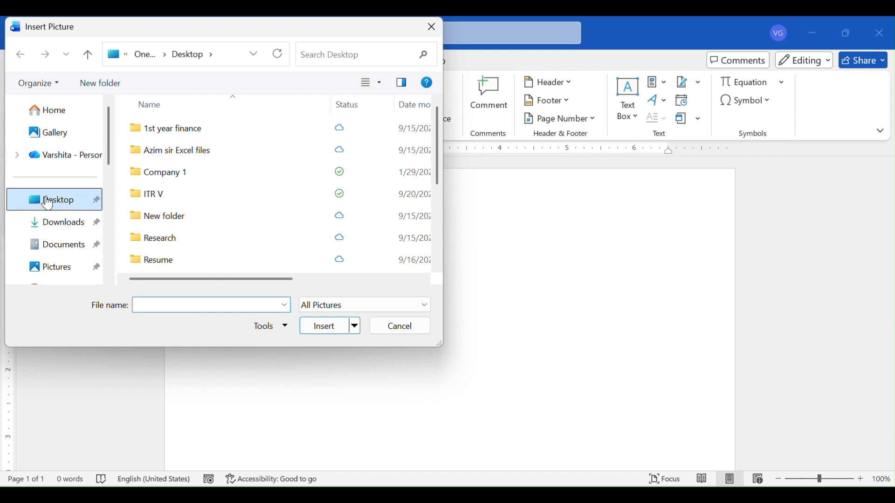
scroll(236, 211, down, 2)
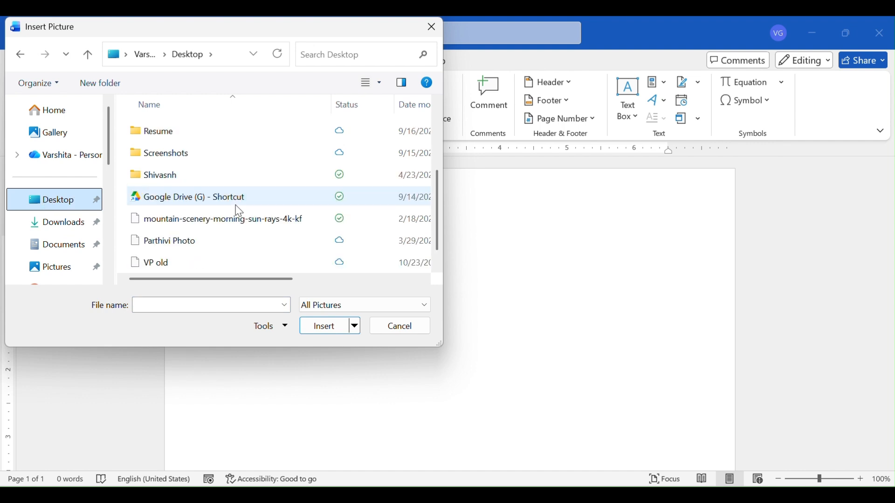
click(209, 221)
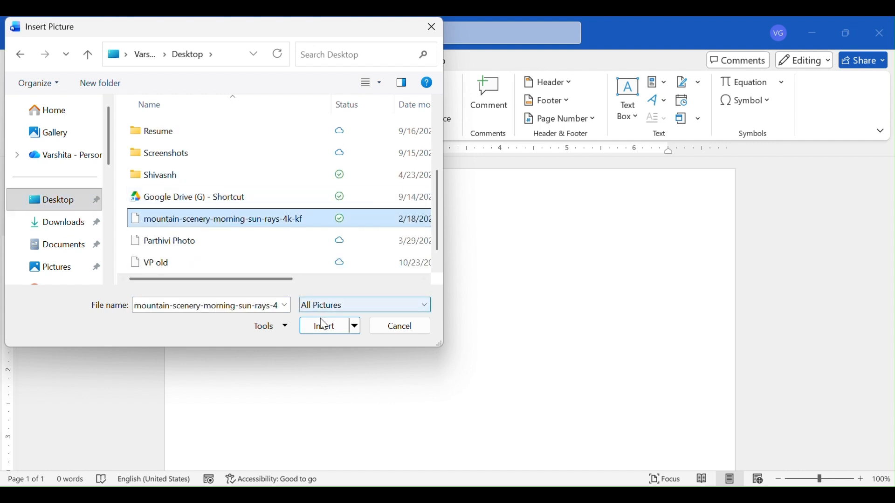
click(329, 333)
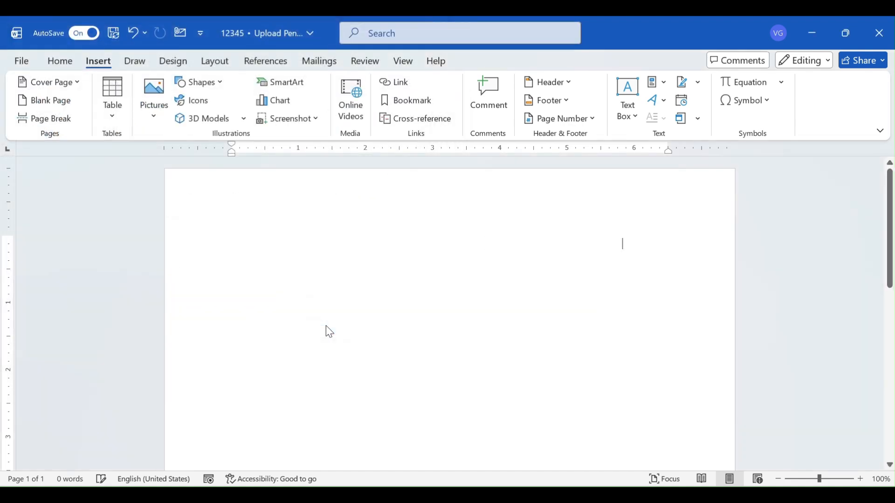
scroll(326, 325, down, 2)
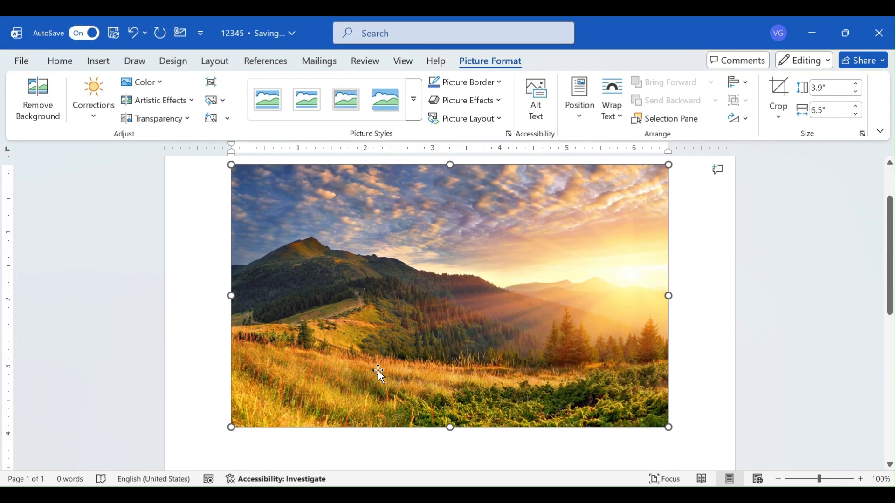
scroll(377, 376, up, 2)
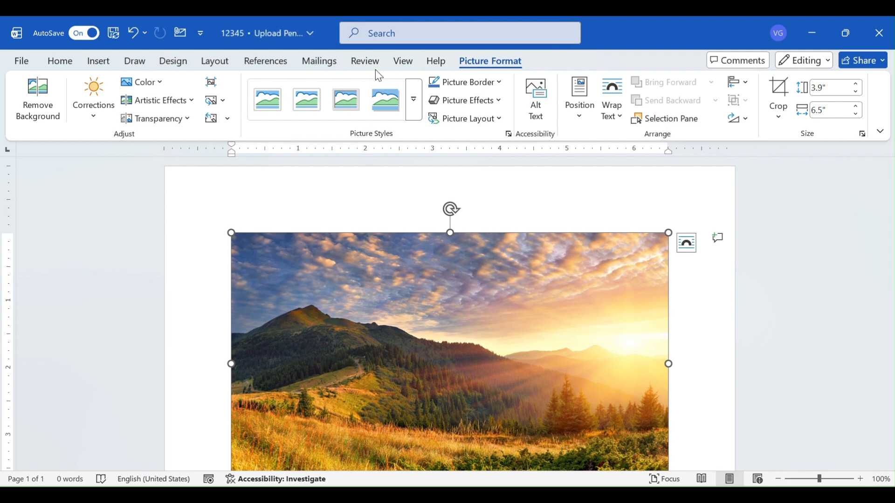
Step: Try narrowing the selected picture to about 6.36" wide without changing its height
click(371, 38)
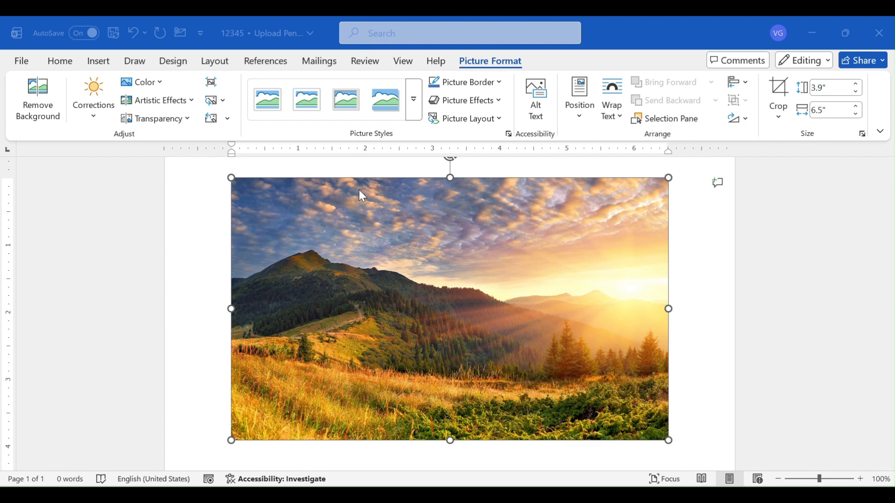
click(369, 276)
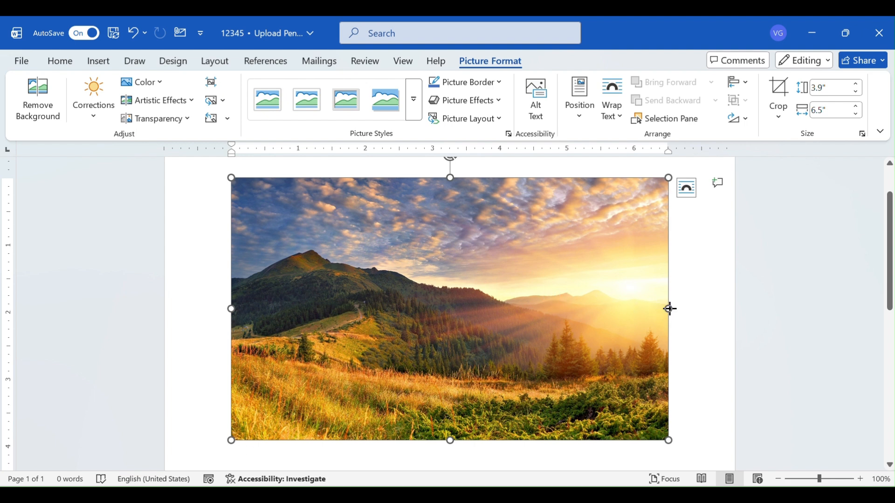
mouse_move(670, 309)
mouse_down()
mouse_move(625, 308)
mouse_move(659, 307)
mouse_up()
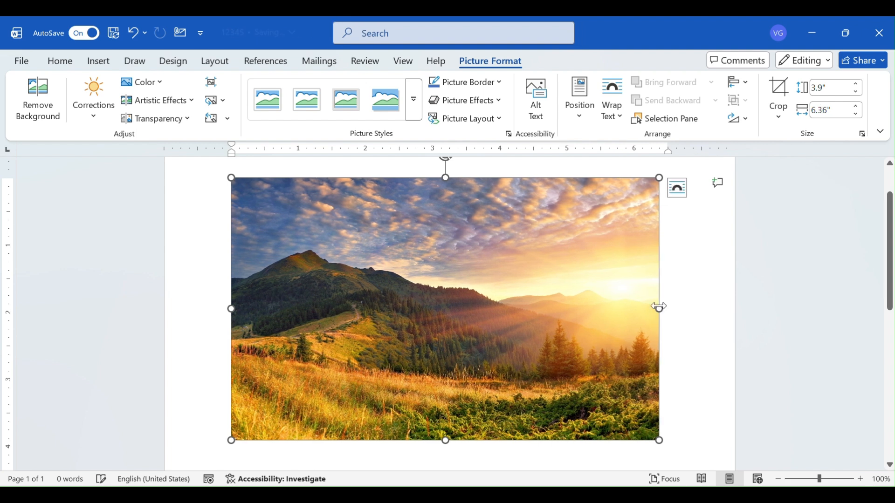
key(ctrl+z)
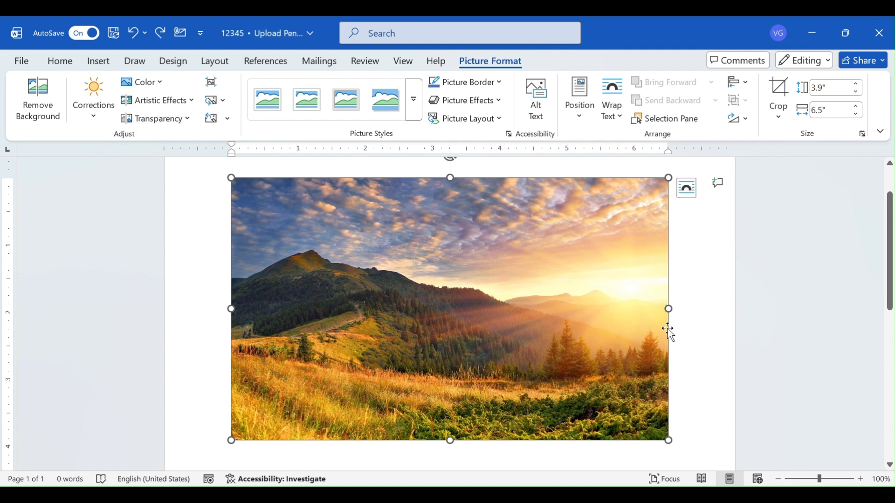
Step: Enlarge the picture proportionally to about 4.09" by 6.82", and shrink it to about 3.03" by 5.05"
drag(669, 440, 641, 455)
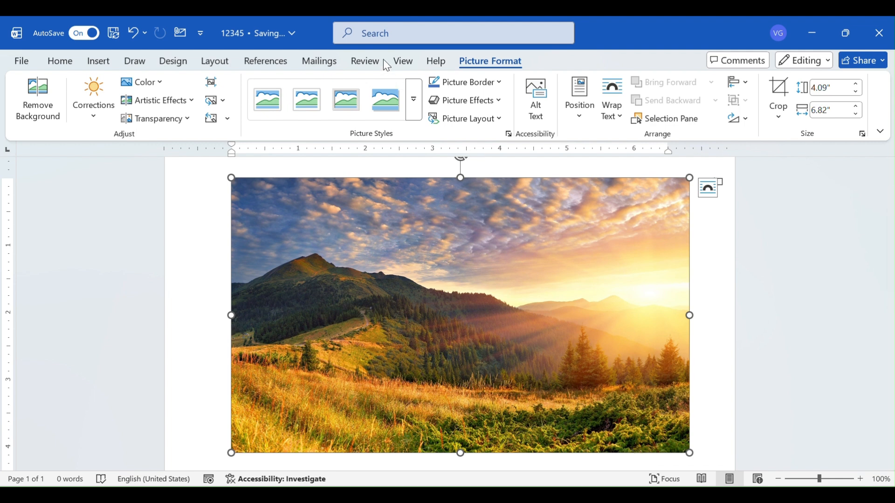
click(373, 36)
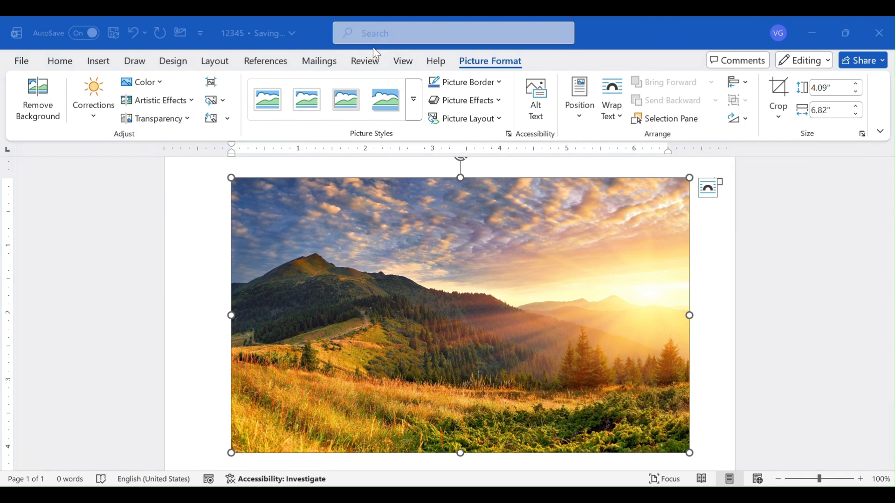
click(689, 451)
drag(689, 452, 571, 382)
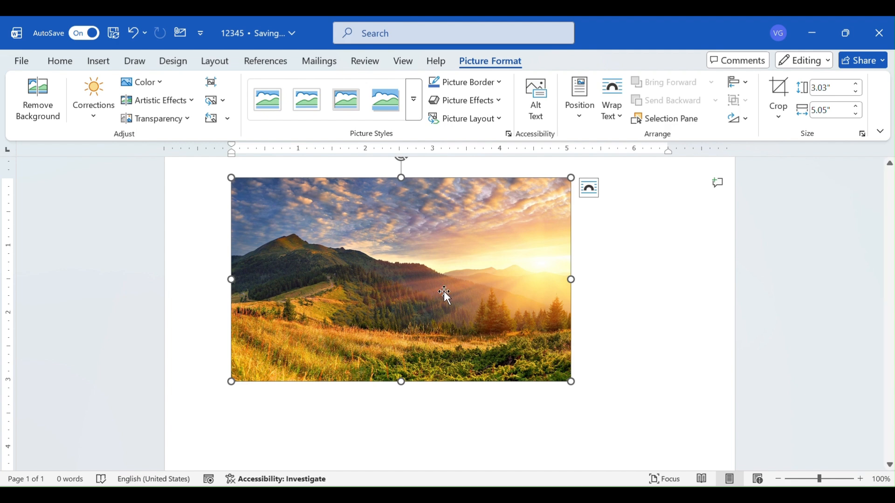
Step: Examine the text wrapping options available for the selected picture
click(620, 113)
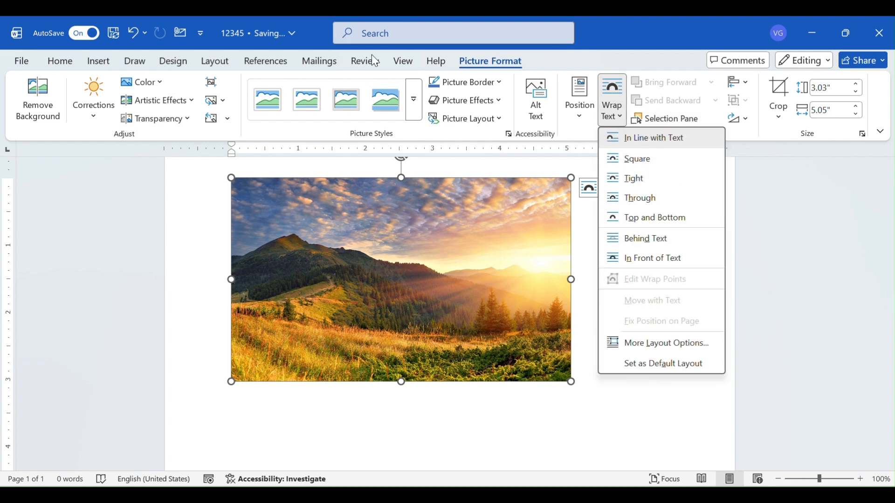
click(368, 42)
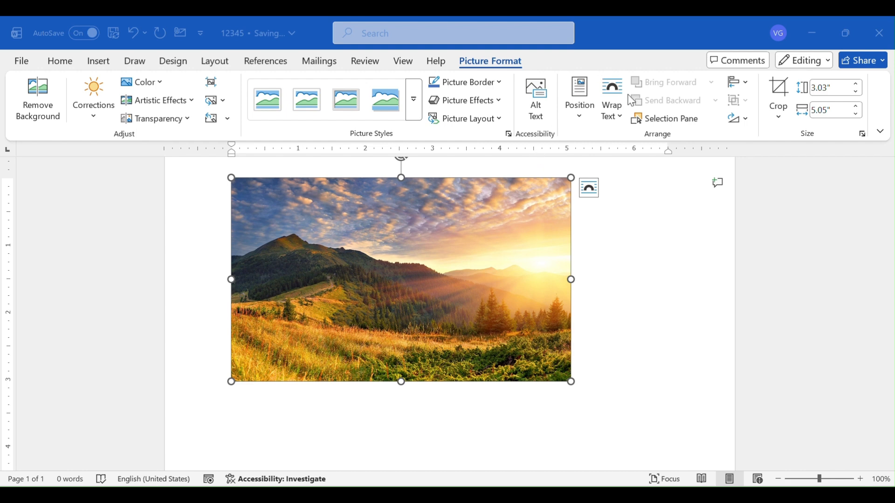
click(621, 112)
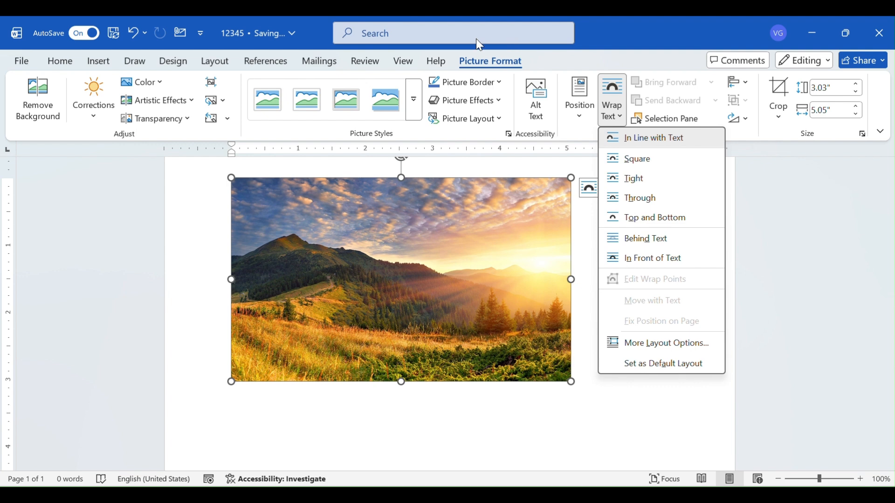
click(370, 46)
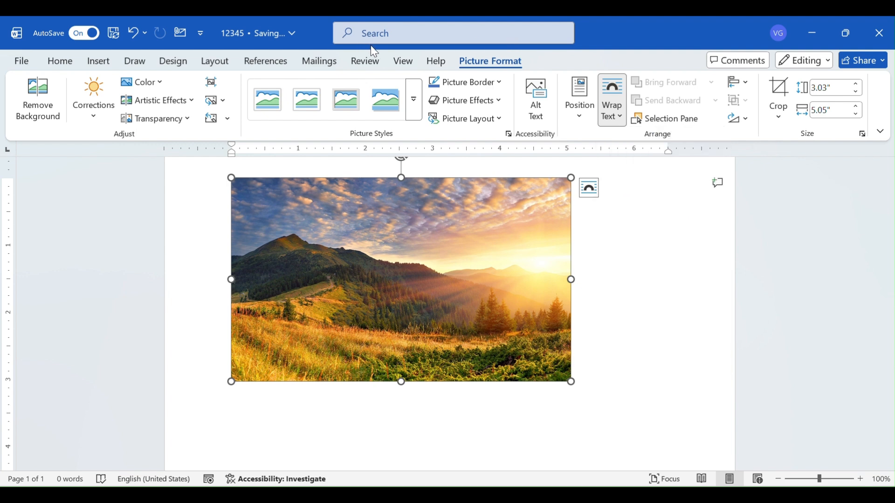
click(618, 123)
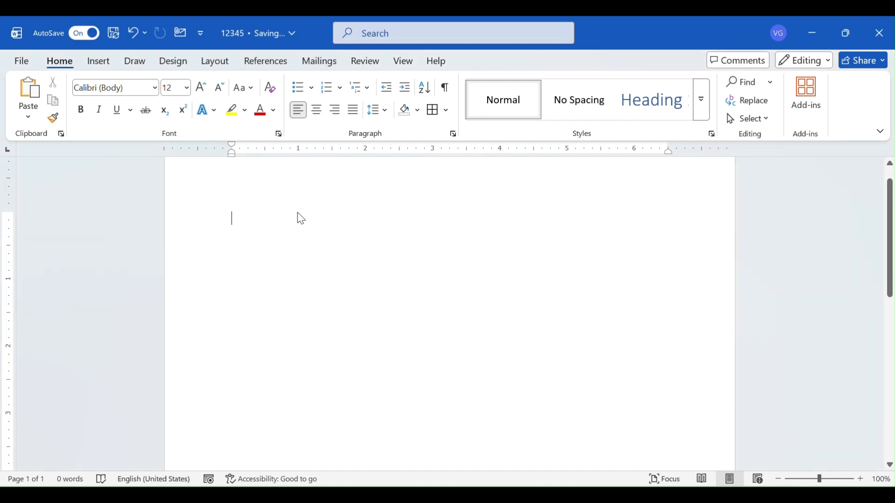
Step: Write the line "A beautiful sunset is amazing to watch" at the start of the empty document
text(A bea)
text(ut)
text(iful sunset)
text(, i)
text( is amaz)
text(ing to watch)
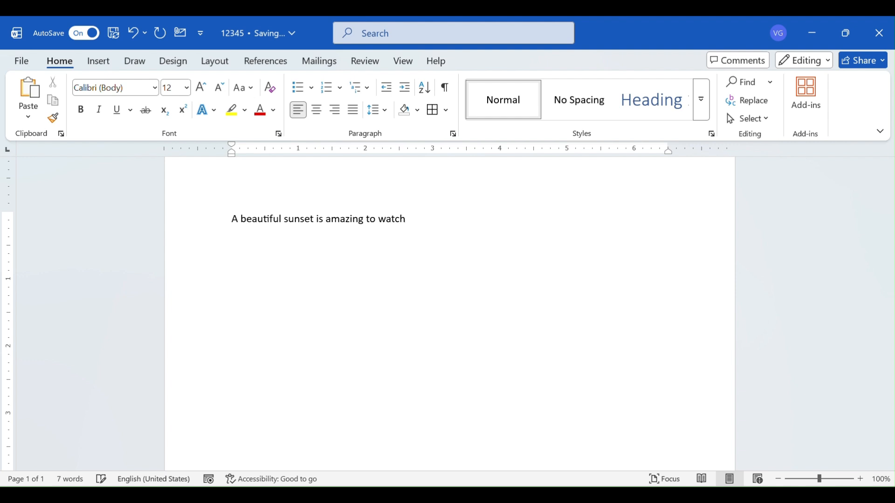
Step: Insert the Desktop picture mountain-scenery-morning-sun-rays-4k-kf from this device after the sunset sentence
click(93, 63)
click(149, 122)
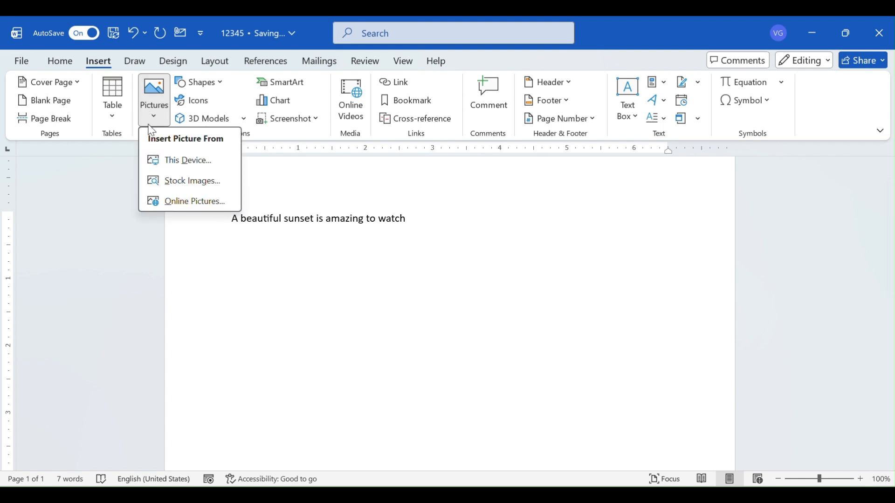
click(170, 161)
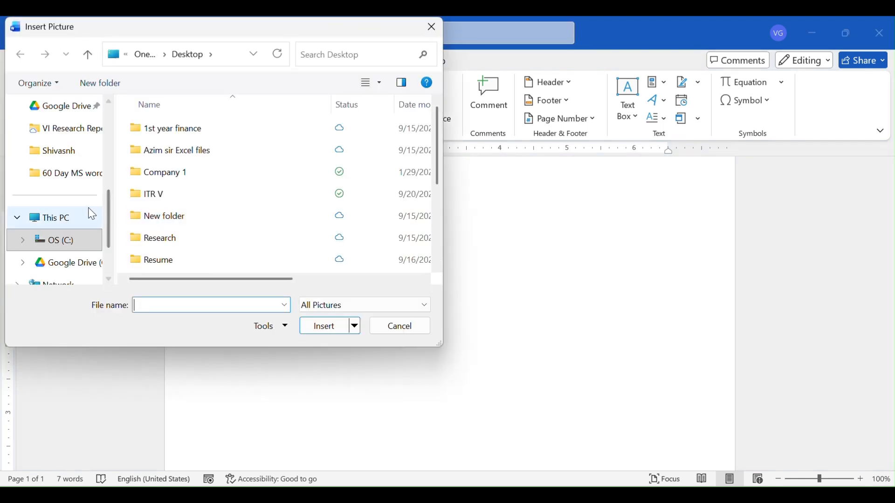
scroll(56, 272, up, 3)
scroll(57, 273, up, 5)
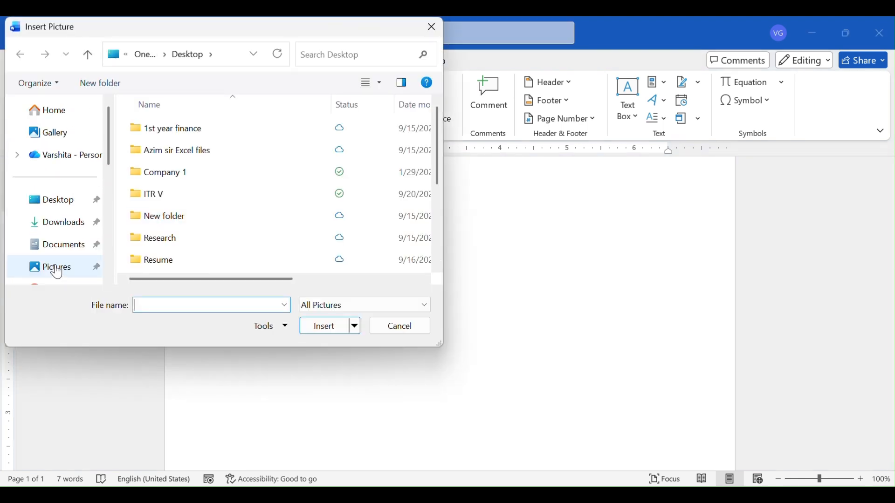
click(67, 202)
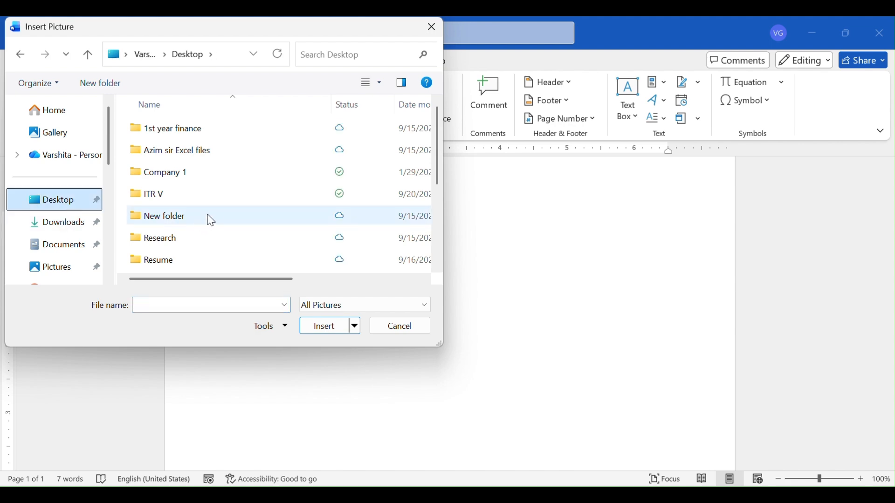
scroll(210, 221, down, 5)
click(206, 199)
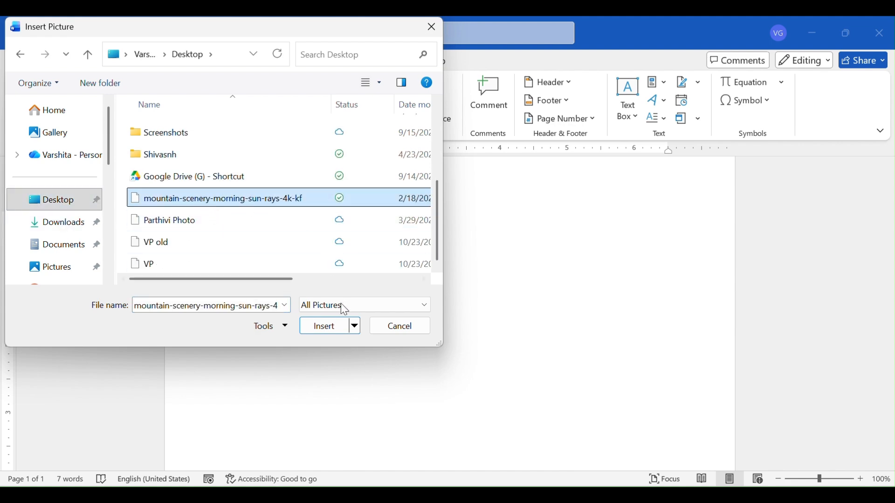
click(330, 327)
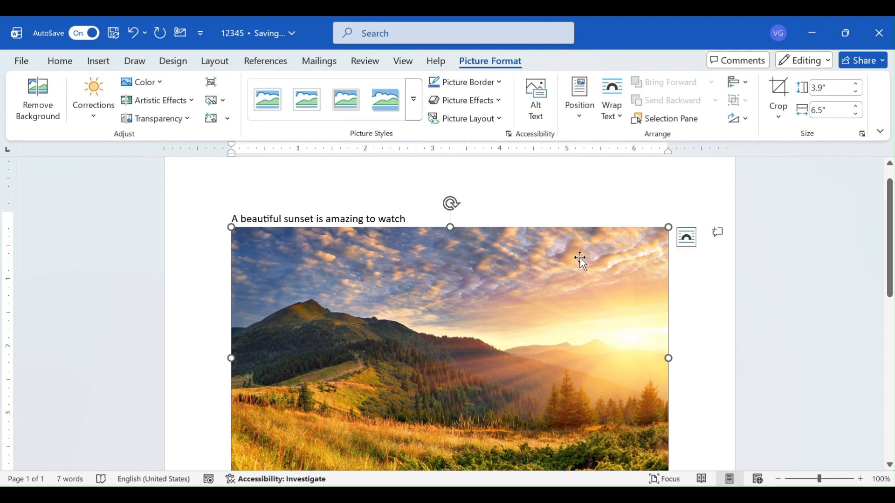
Step: Set the picture's text wrapping to Square and move it slightly up over the sentence's line
click(612, 106)
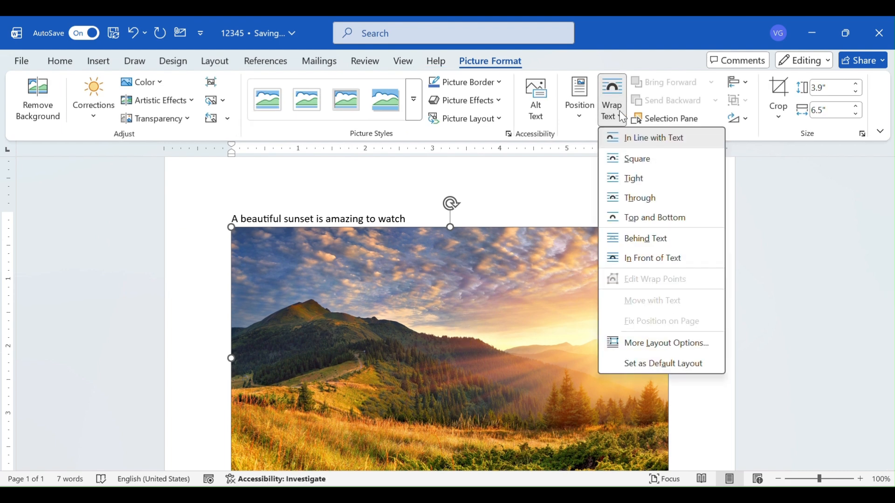
click(637, 159)
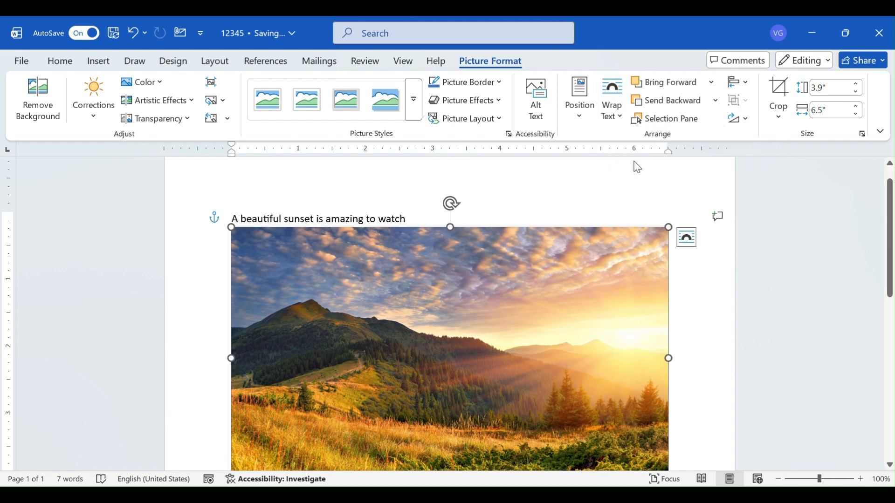
drag(453, 320, 459, 308)
Step: Shrink the picture proportionally to about 3.24" by 5.4" to make room for text beside it, and deselect it
scroll(458, 308, down, 3)
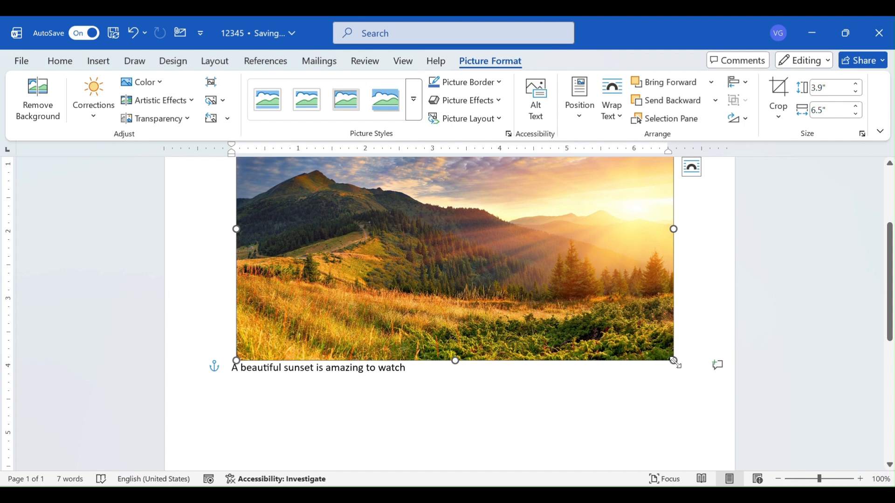
drag(675, 362, 546, 314)
scroll(546, 313, up, 5)
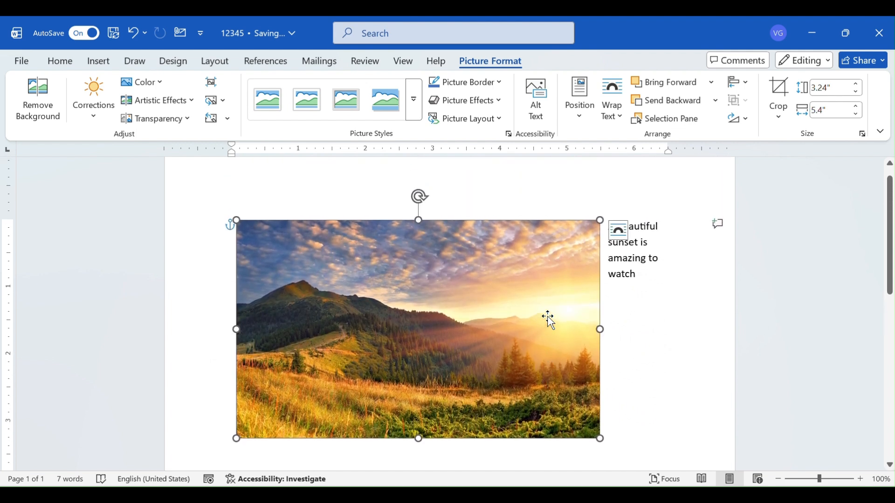
click(681, 329)
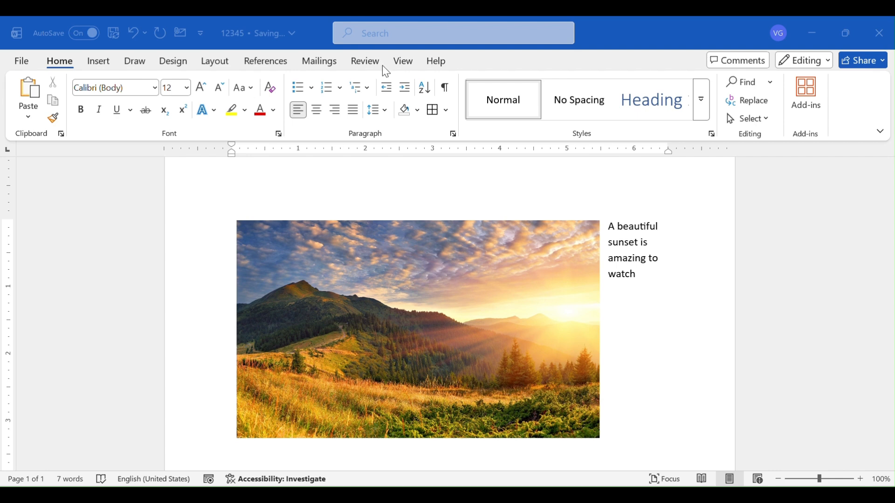
Step: Shrink the picture to about 2.63" by 4.37" and move it toward the page centre, with the sentence wrapping on both sides
click(424, 252)
drag(427, 252, 457, 248)
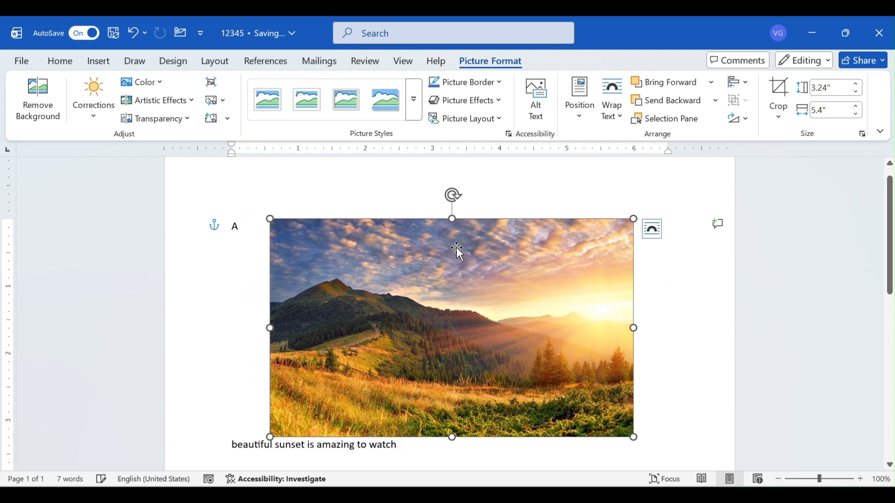
scroll(232, 237, down, 2)
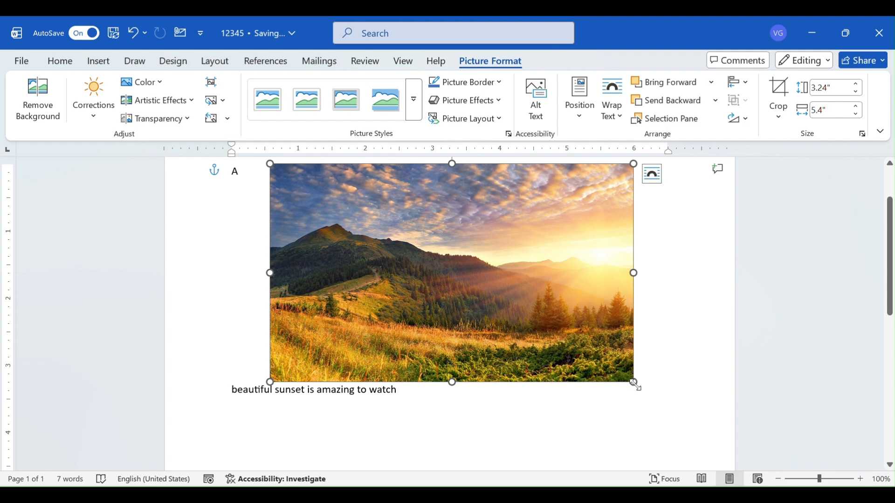
drag(634, 382, 565, 340)
scroll(438, 268, up, 2)
drag(390, 287, 420, 285)
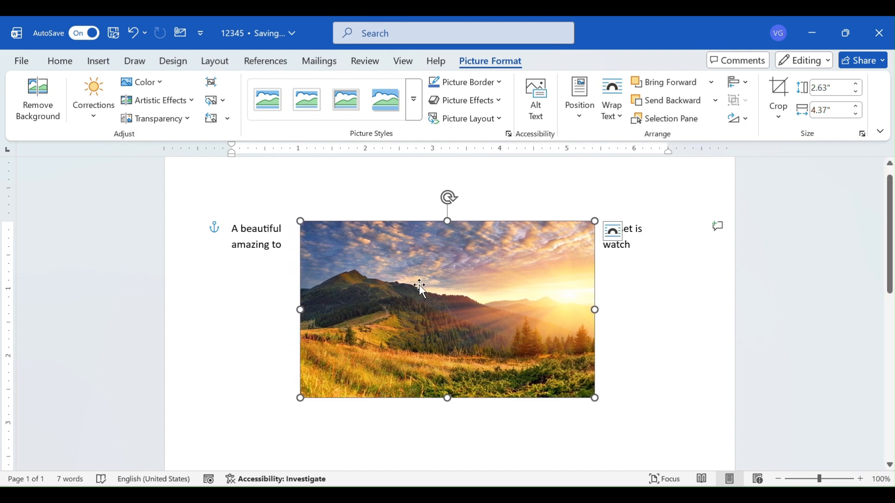